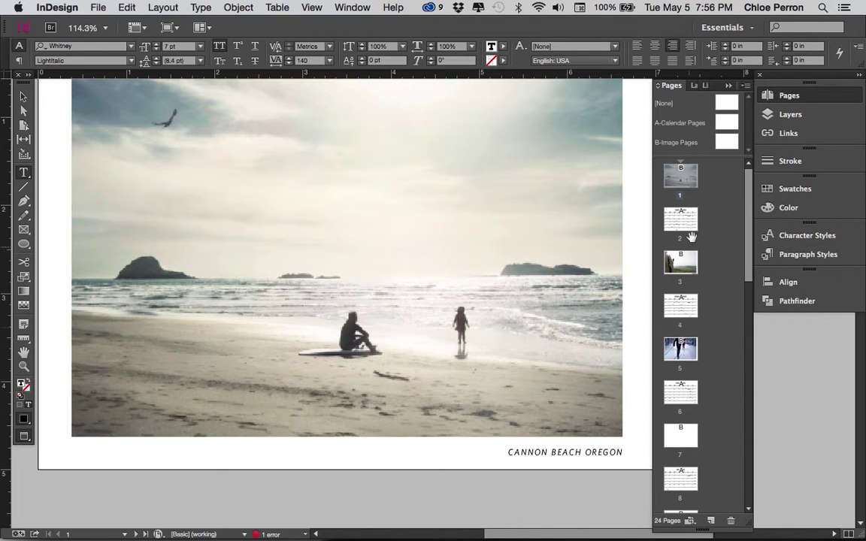
Review the photos and captions on pages 1, 3 and 5, and show the paragraph styles.
double_click(678, 182)
double_click(683, 262)
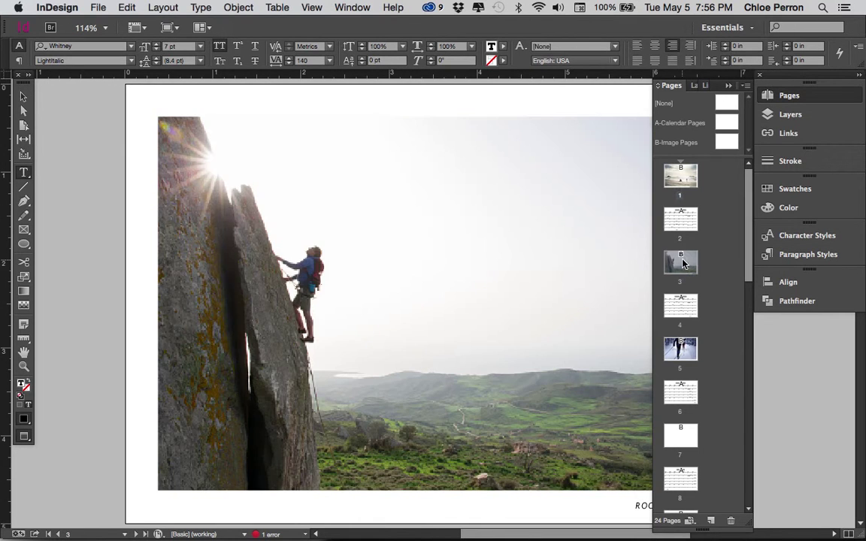
double_click(681, 350)
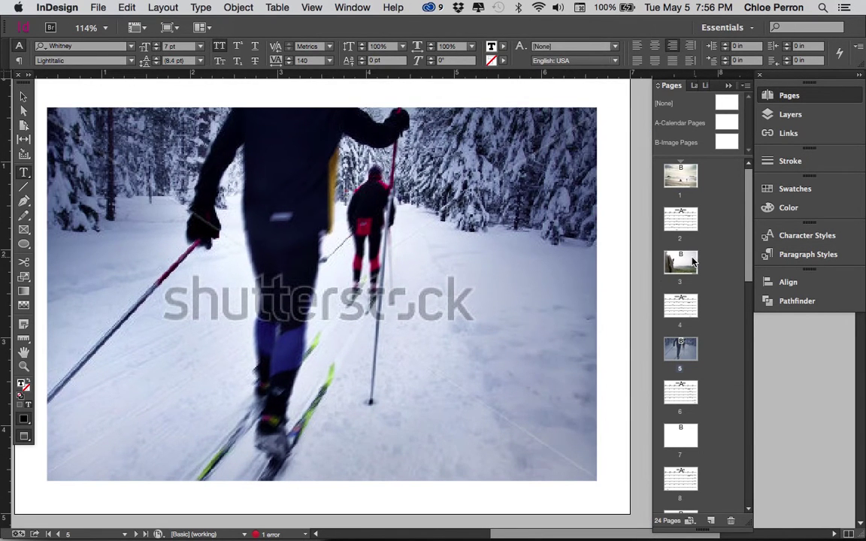
double_click(690, 261)
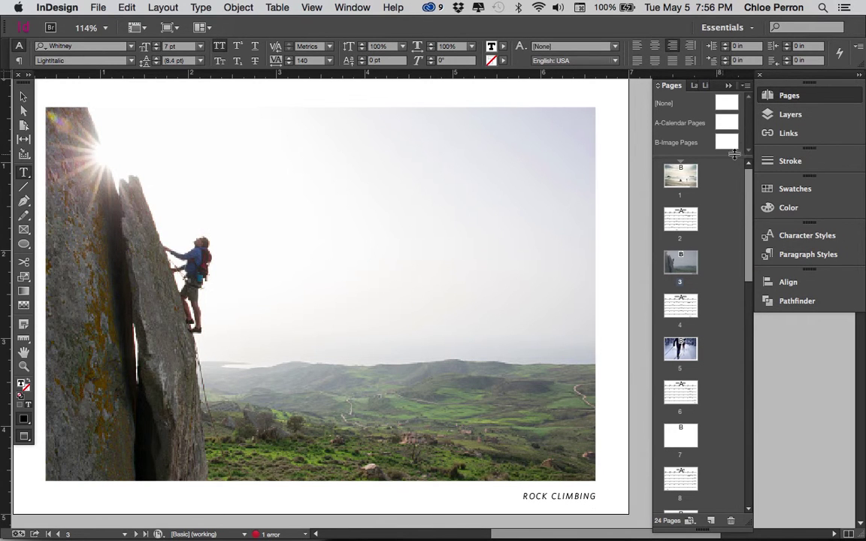
click(796, 256)
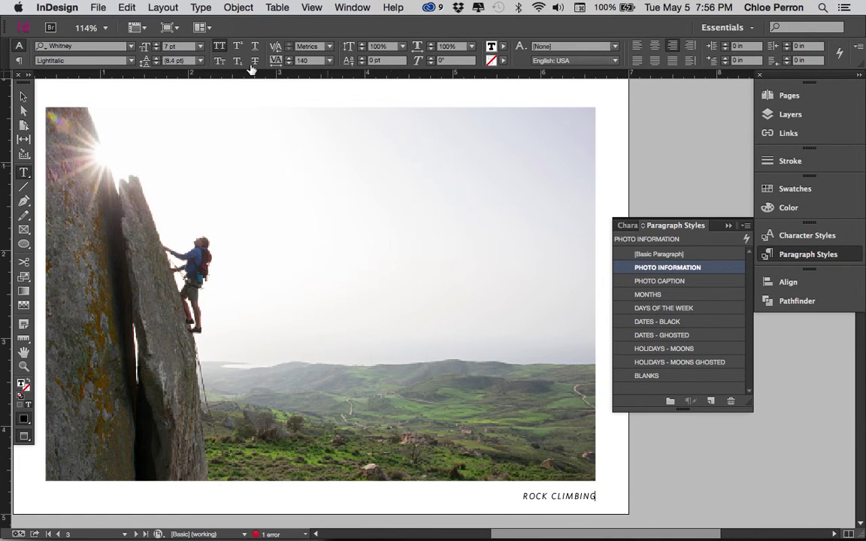
Save the document under its existing file name in Caledar_Template Folder, replacing the earlier version.
click(94, 9)
click(120, 134)
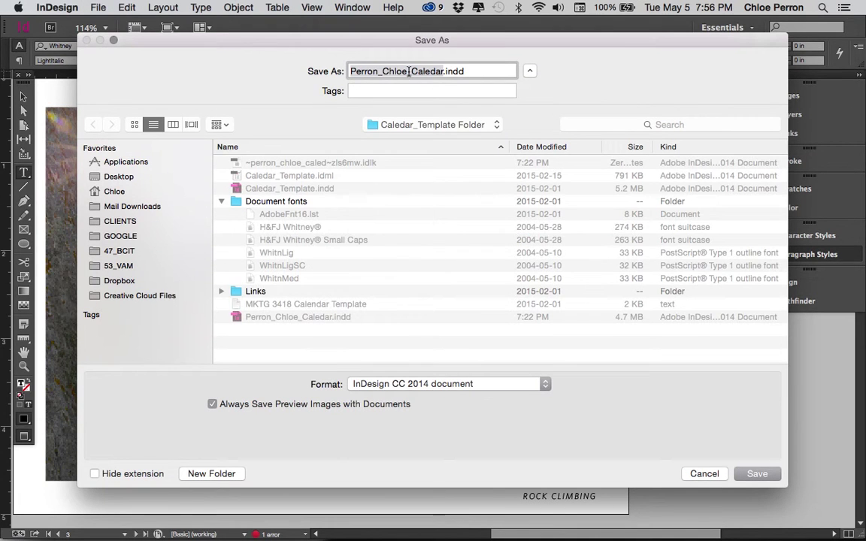
key(Return)
click(536, 127)
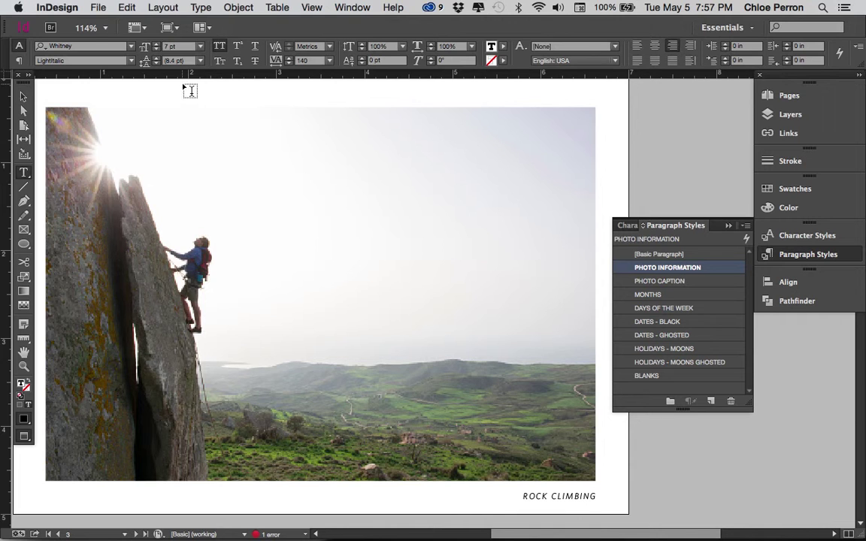
Review the Package summary for the entire publication and close it without packaging.
click(100, 8)
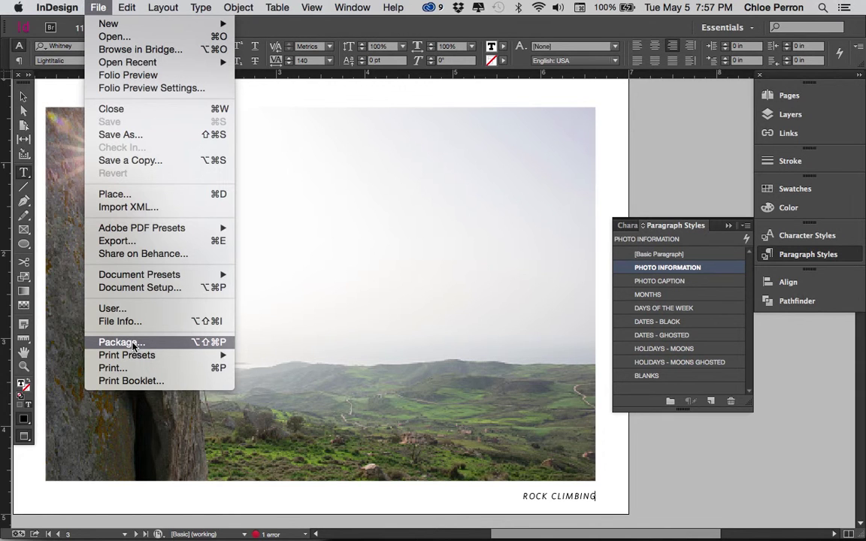
click(134, 343)
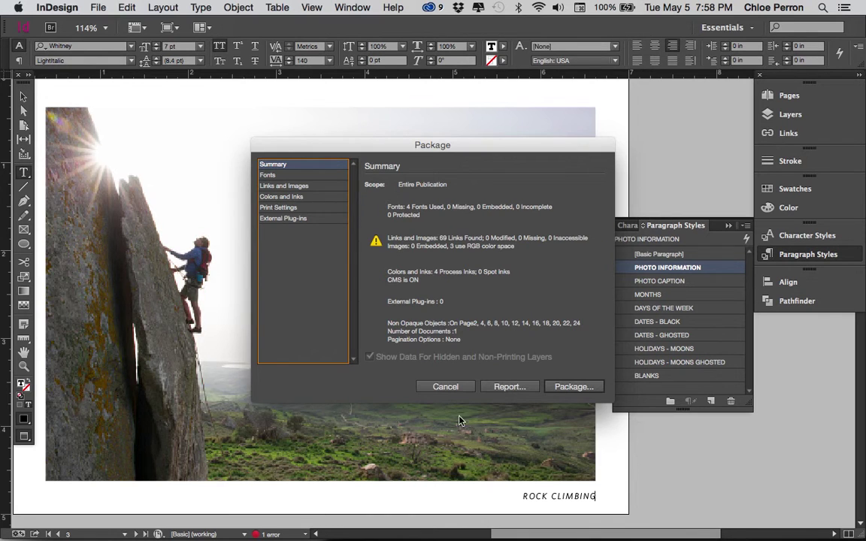
click(444, 386)
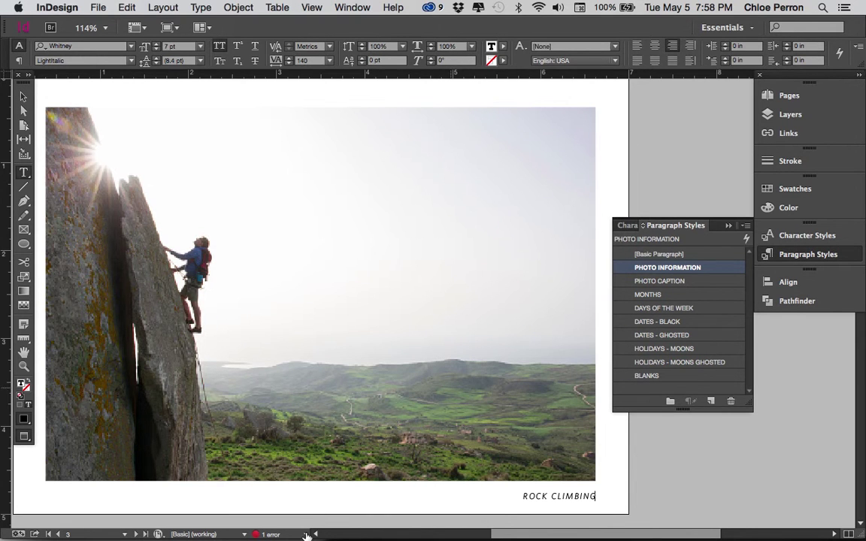
Show the Preflight errors and go to the overset text frame listed for page 6.
click(305, 533)
click(329, 481)
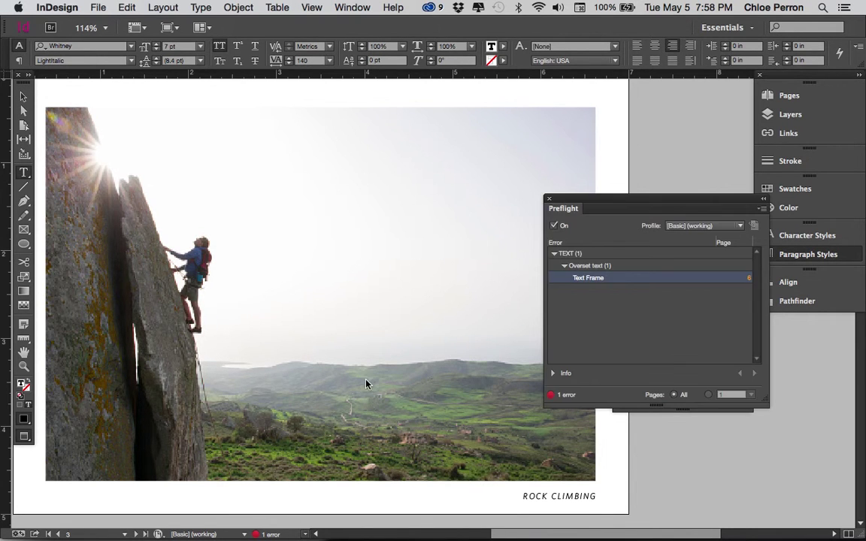
double_click(596, 279)
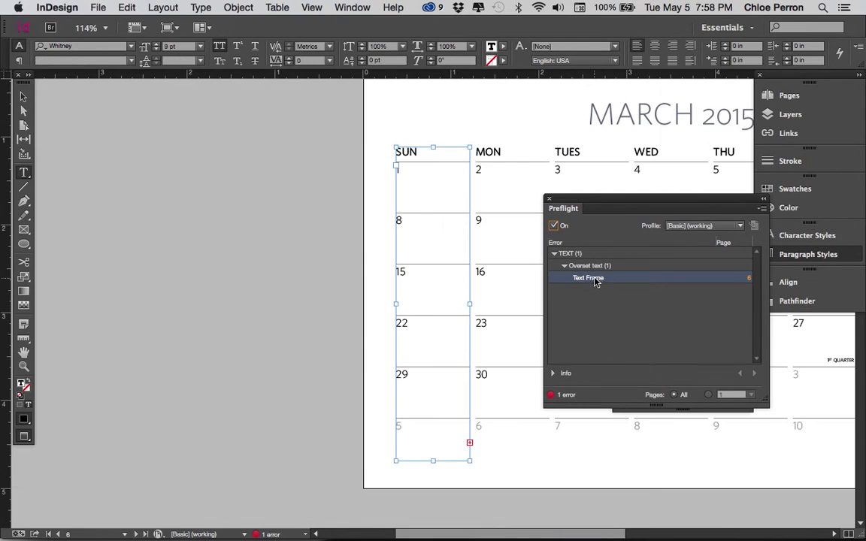
scroll(449, 449, right, 3)
scroll(449, 450, up, 1)
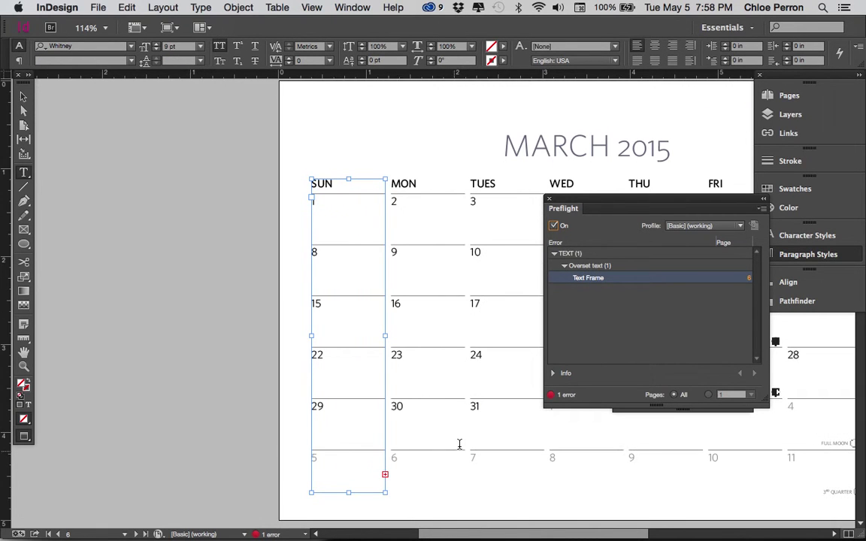
Extend the Sunday column's text frame on the March 2015 page downward to about 3.84 in high.
super+click(371, 490)
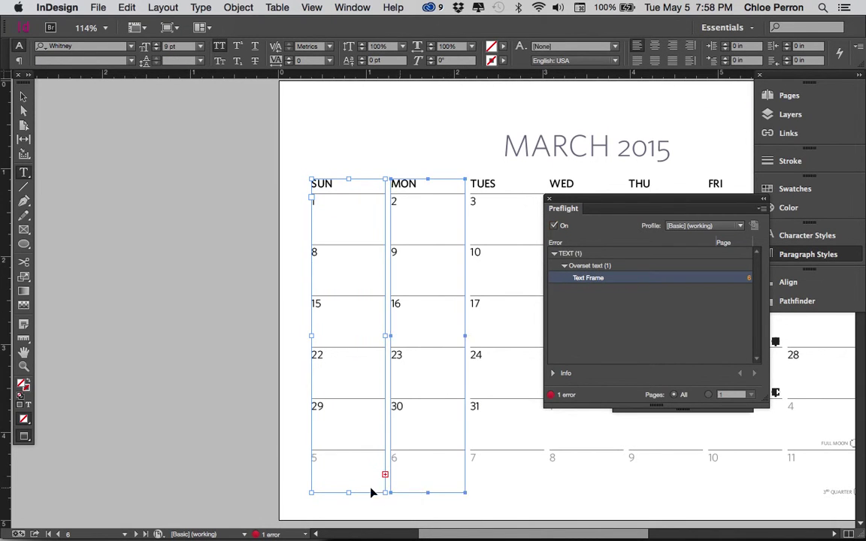
super+click(326, 464)
drag(349, 493, 348, 516)
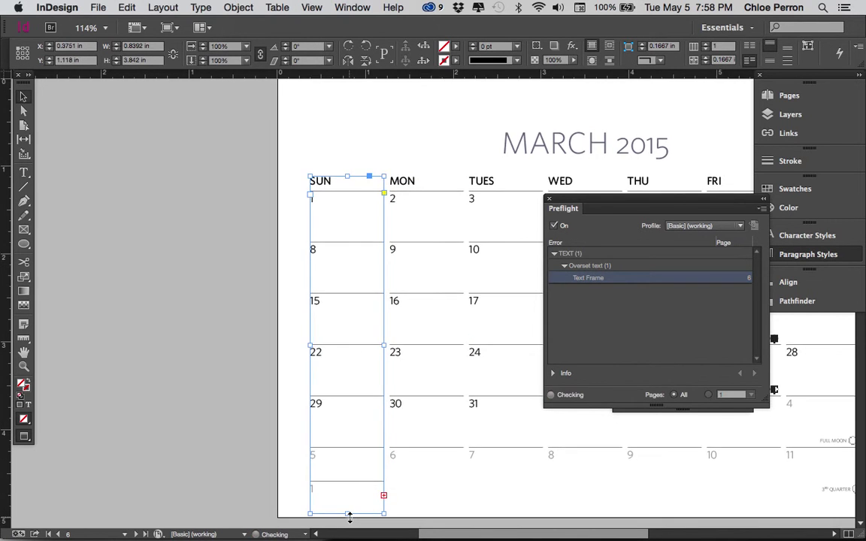
Delete the surplus dates below the ghosted 5 in the Sunday column and close Preflight.
scroll(348, 516, down, 3)
scroll(347, 516, right, 2)
double_click(259, 390)
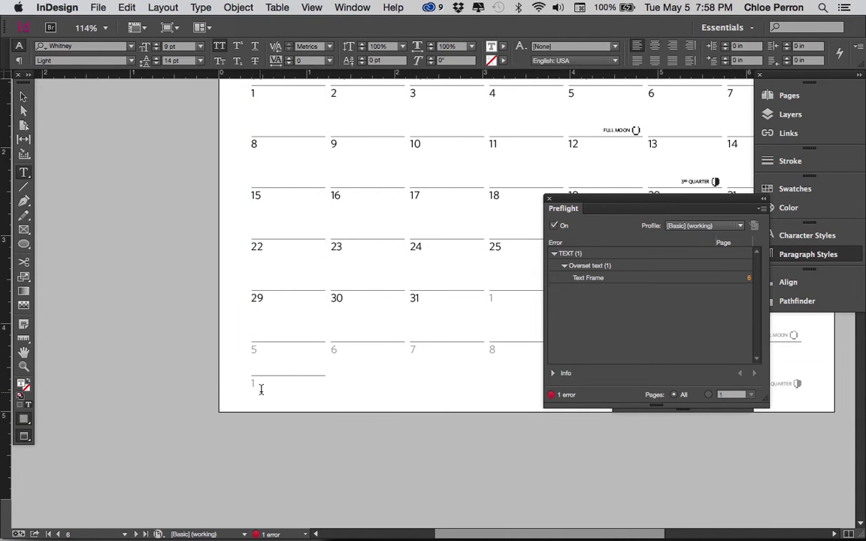
key(BackSpace)
key(BackSpace)
key(BackSpace)
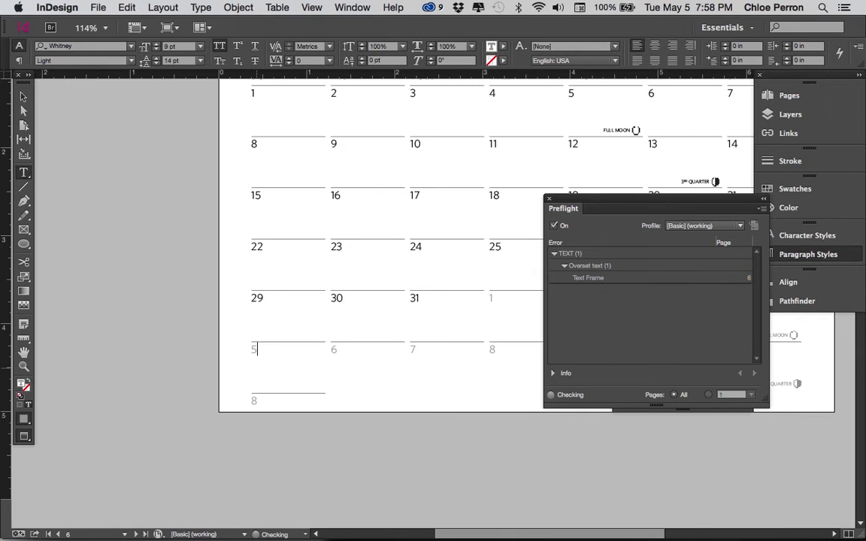
click(256, 395)
drag(256, 399, 270, 440)
key(BackSpace)
click(256, 396)
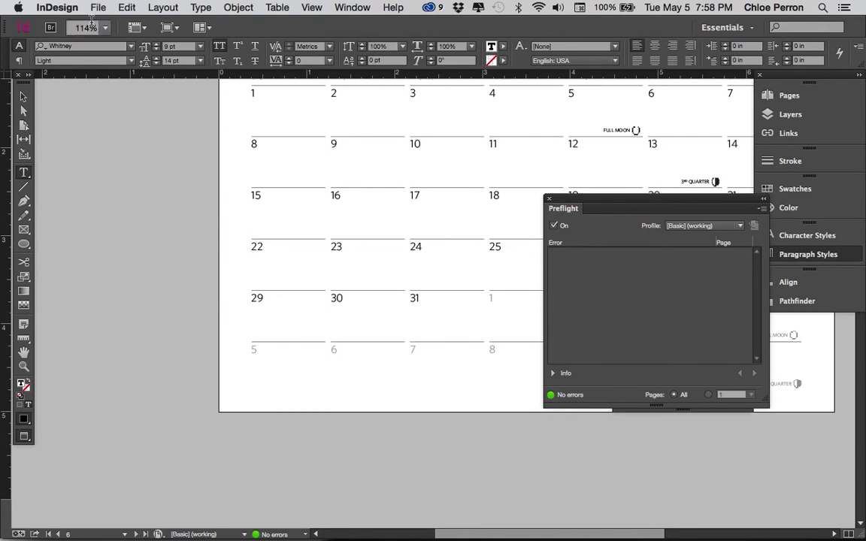
click(548, 198)
Start packaging the document and set the printing instructions file name to CALENDAR.
click(93, 7)
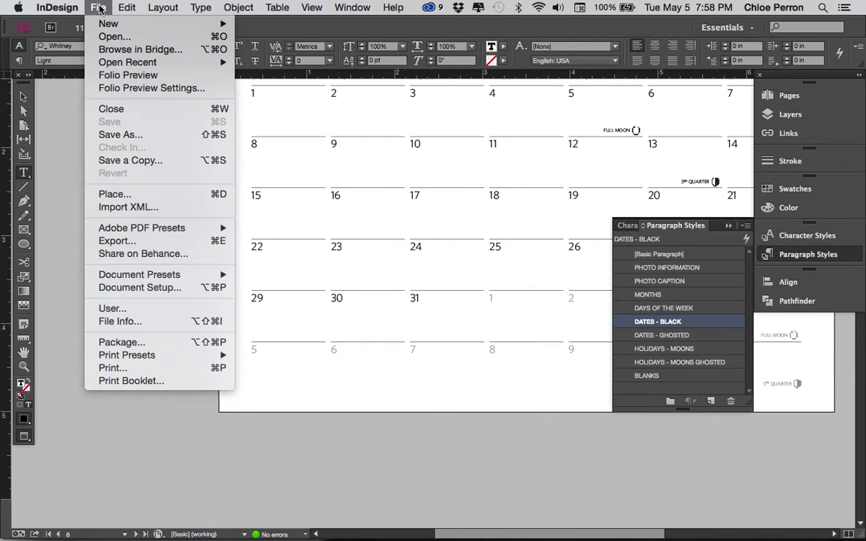
click(162, 345)
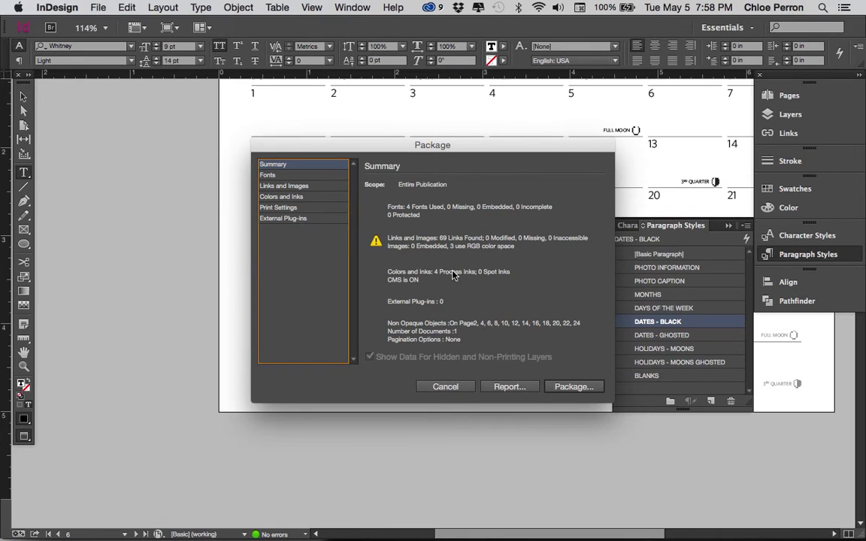
click(574, 387)
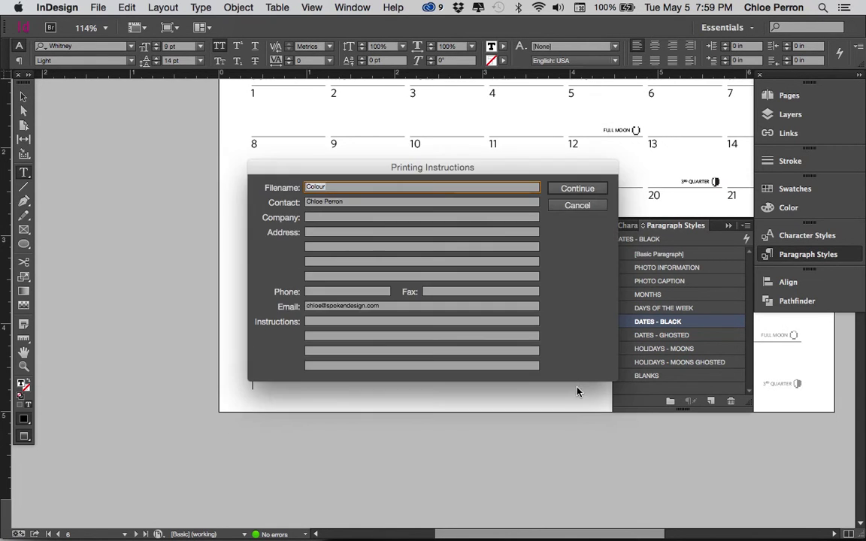
text(CALENDAR)
click(324, 218)
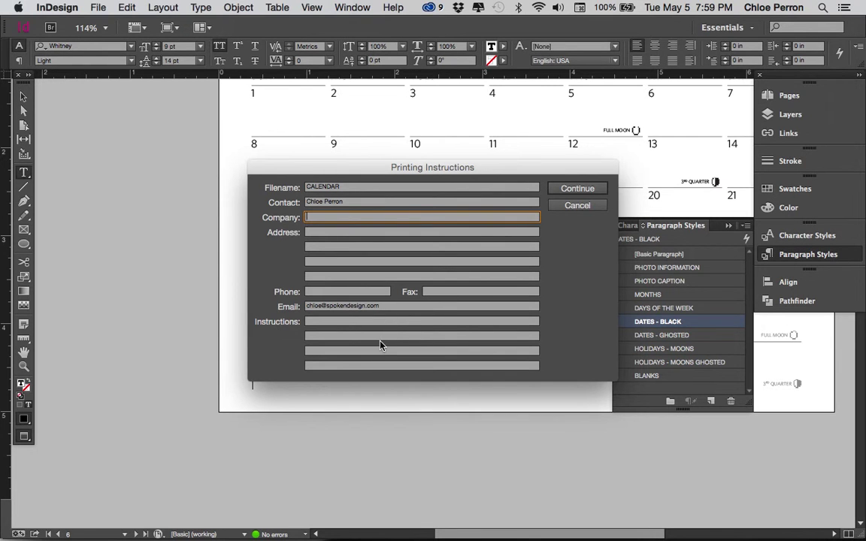
click(568, 191)
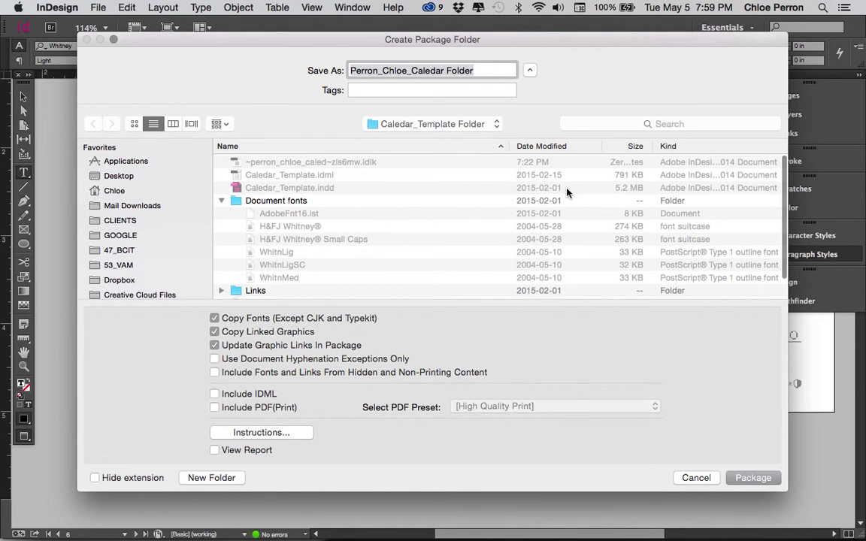
Create the package folder in Caledar_Template Folder with fonts and linked graphics copied and graphic links updated, accepting the font licensing notice.
click(214, 318)
click(214, 319)
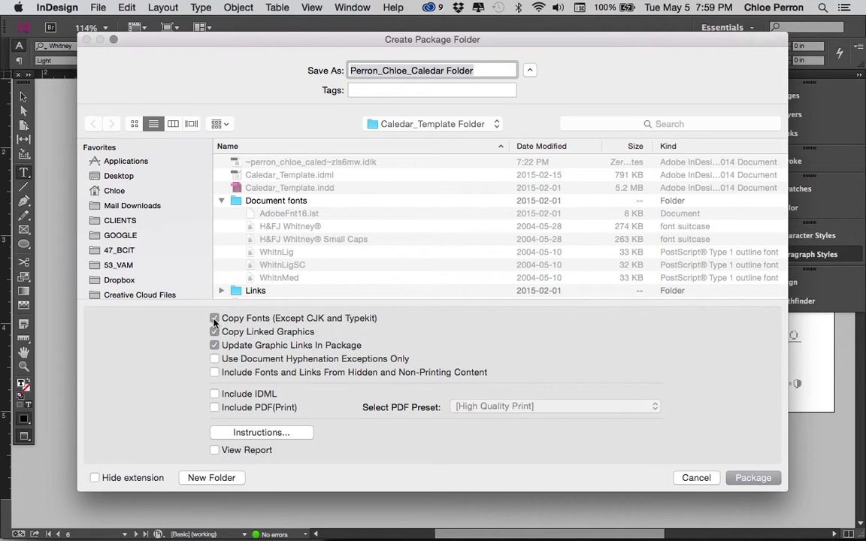
click(215, 332)
click(215, 332)
click(753, 478)
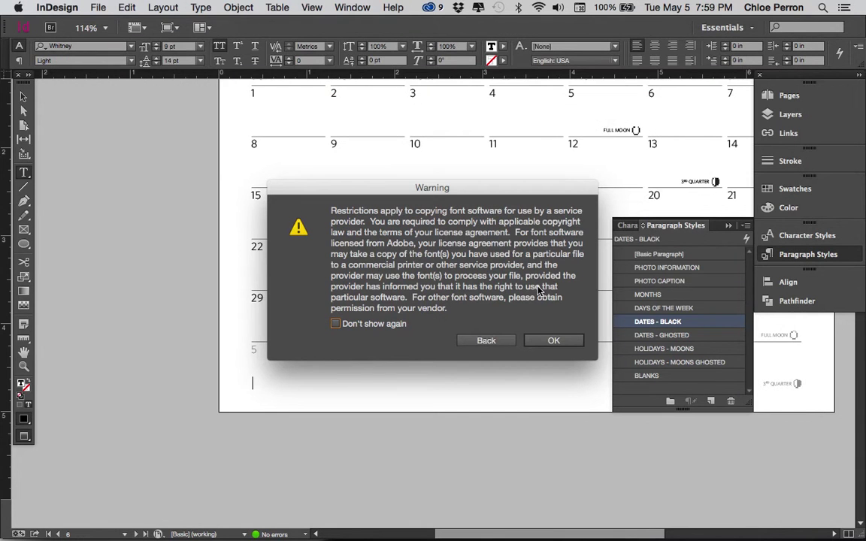
click(551, 341)
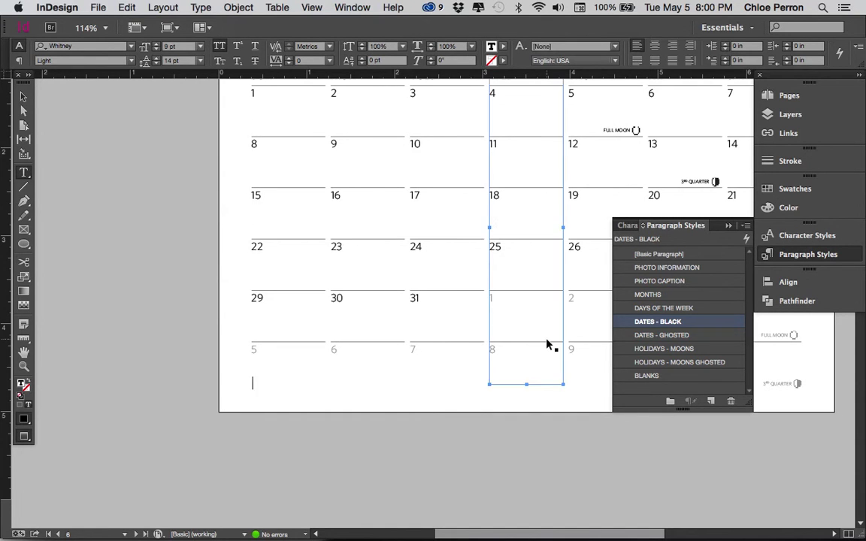
Switch to Finder and inspect the packaged folder's InDesign file, Links, Document fonts and CALENDAR instructions.
key(super+Tab)
key(super+Tab)
key(super+Tab)
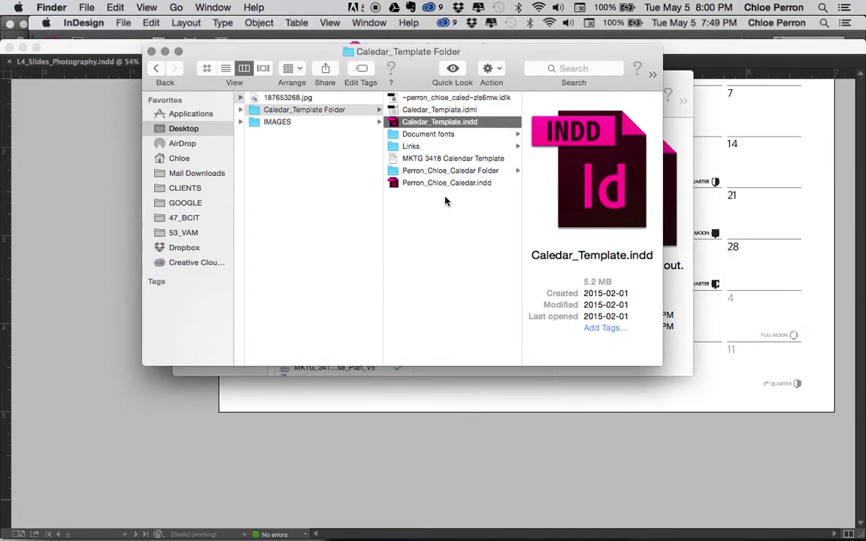
click(433, 173)
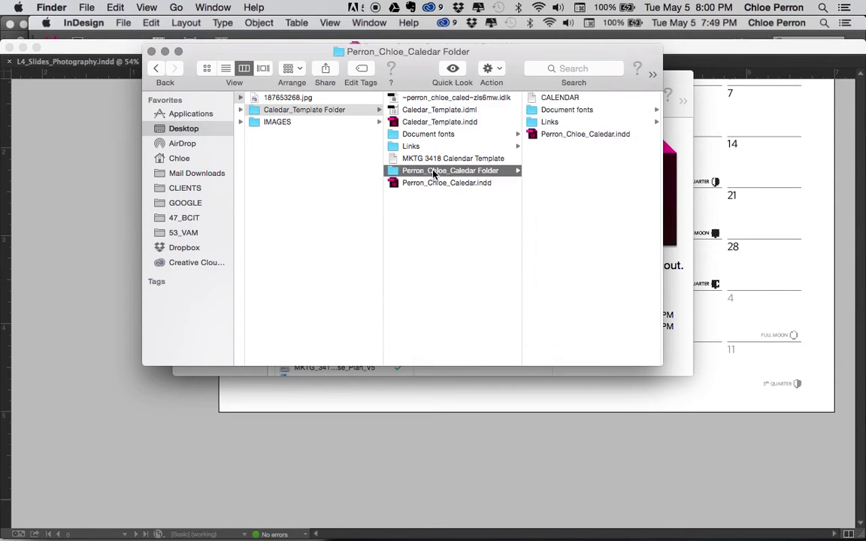
click(596, 135)
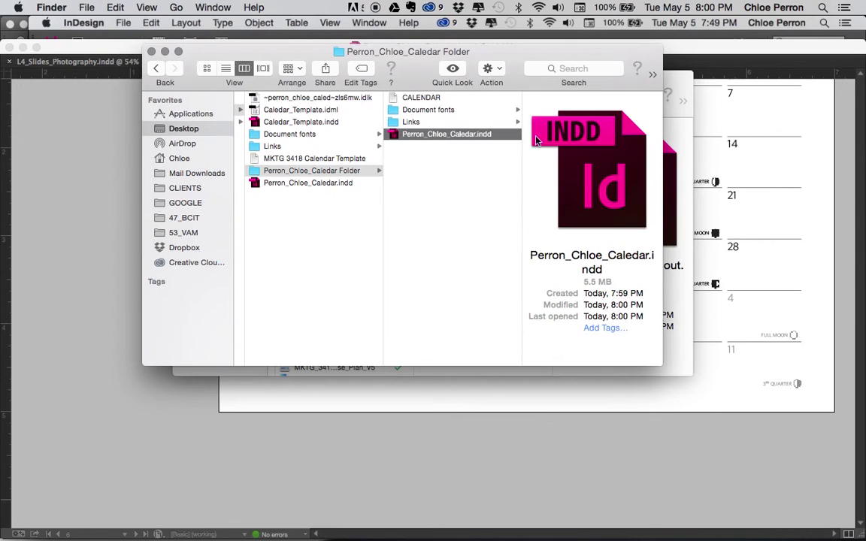
click(424, 123)
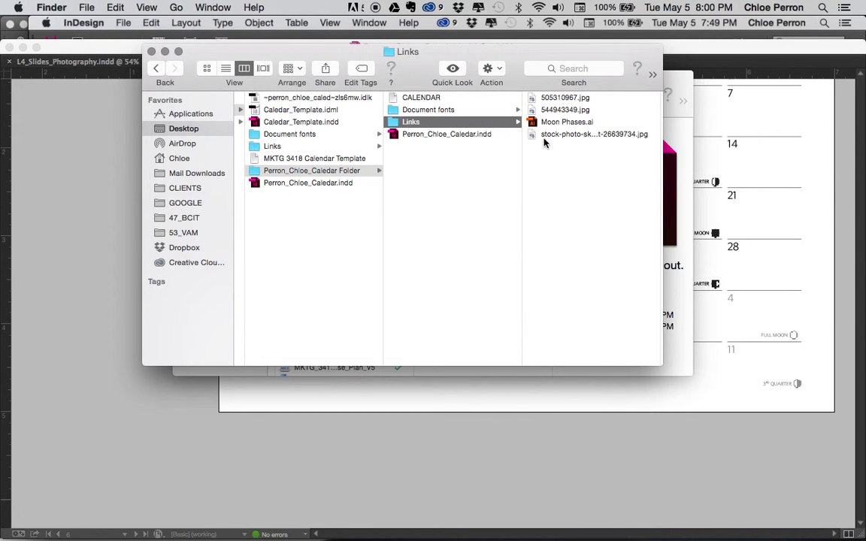
click(565, 99)
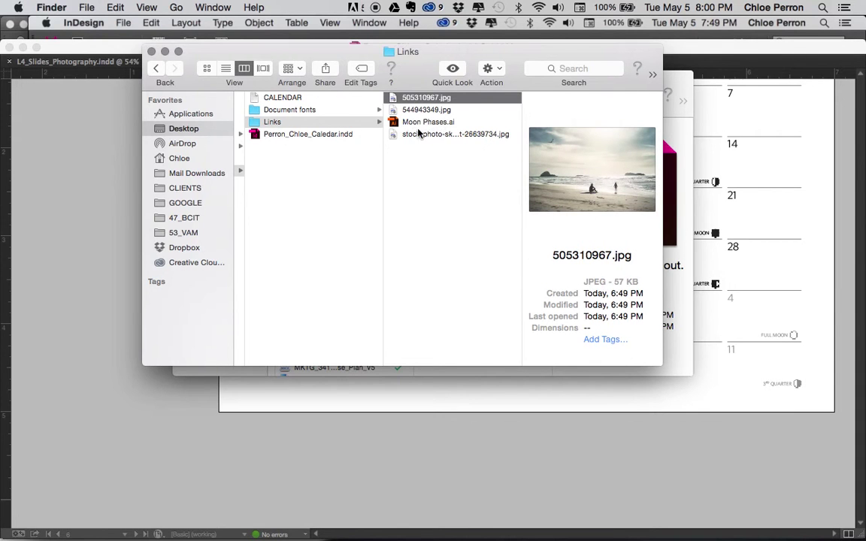
click(310, 112)
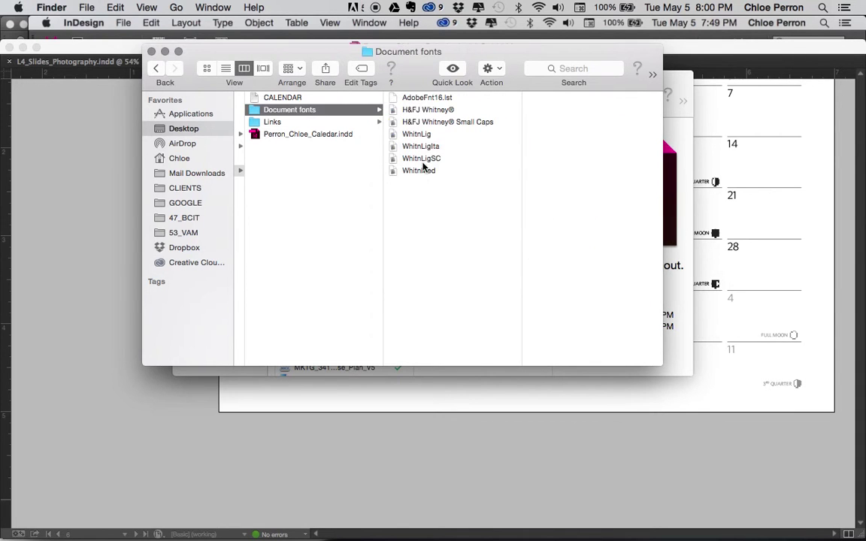
click(298, 99)
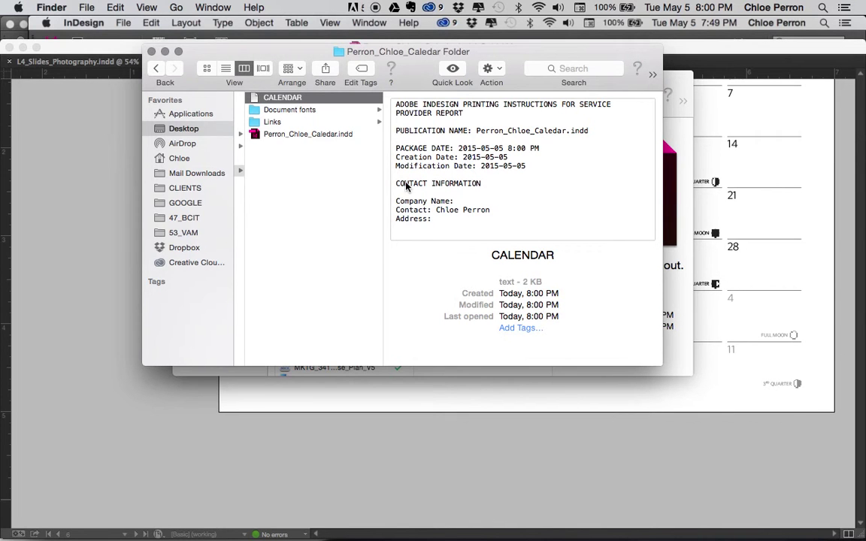
Compress the packaged calendar folder into a ZIP archive.
scroll(304, 194, left, 5)
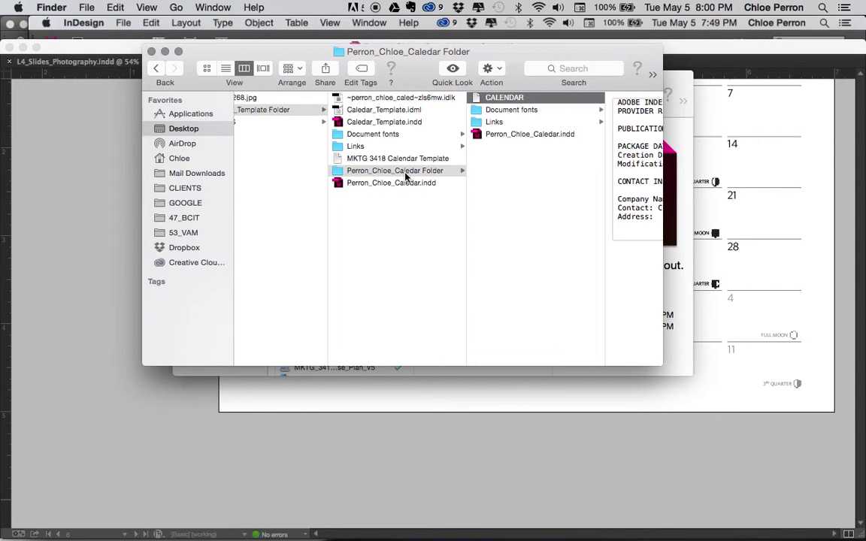
right_click(406, 176)
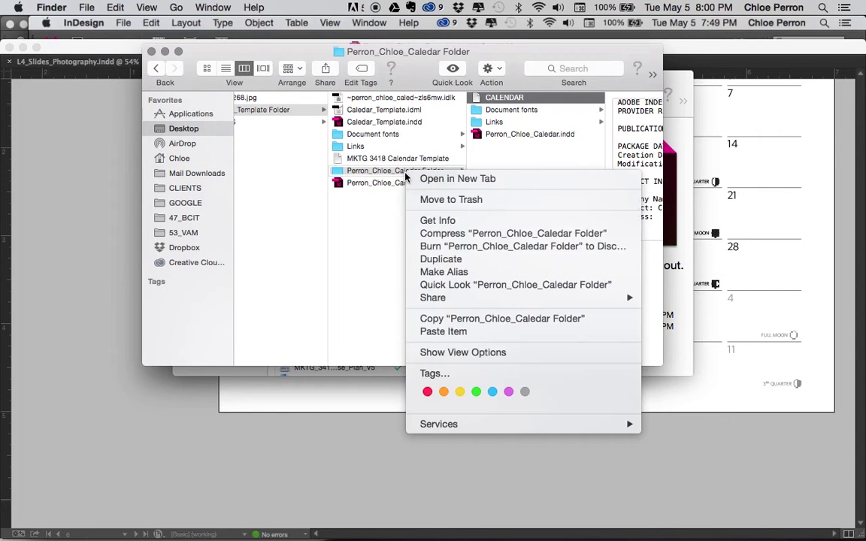
click(436, 235)
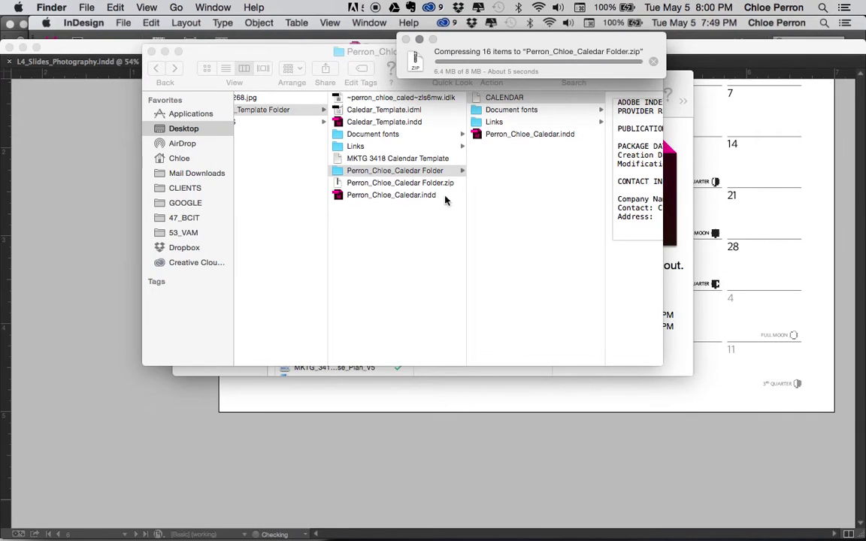
Check the ZIP archive's details and switch to Acrobat to read the Photo Calendar Exercise submission instructions.
click(415, 184)
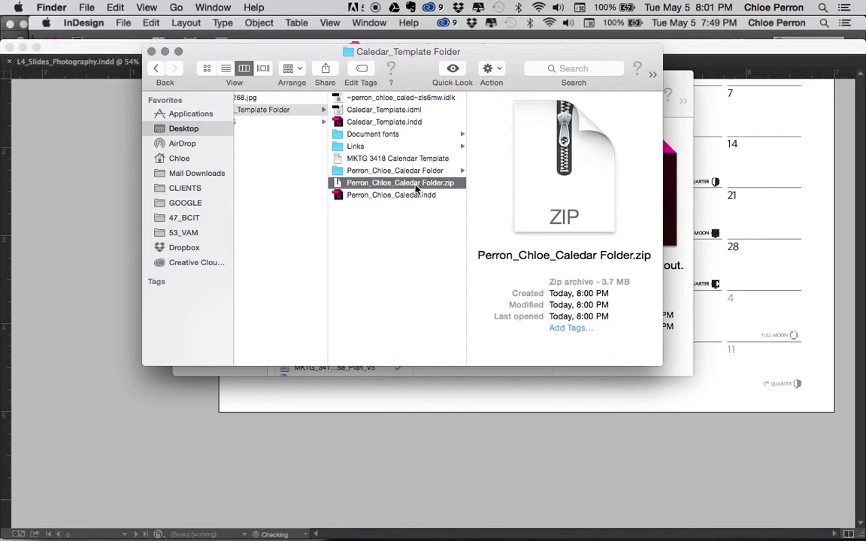
key(super+Tab)
key(super+Tab)
key(super+Tab)
key(super+Tab)
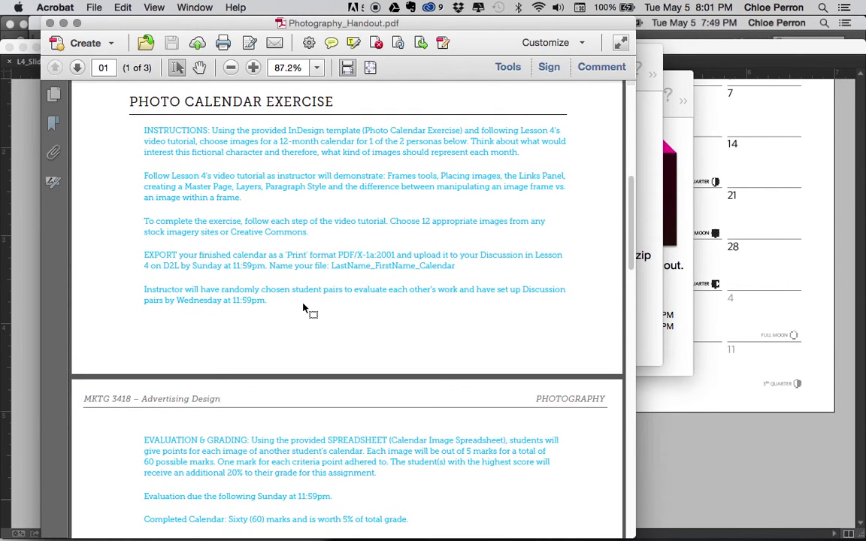
Switch to InDesign and start exporting the calendar to Caledar_Template Folder in Adobe PDF (Print) format.
key(super+Tab)
key(super+Tab)
key(super+Tab)
scroll(312, 240, up, 3)
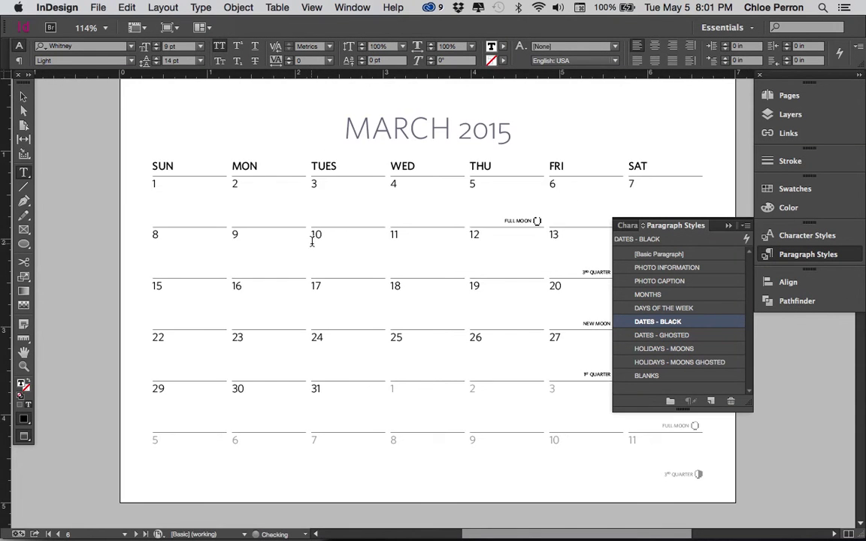
scroll(312, 240, up, 2)
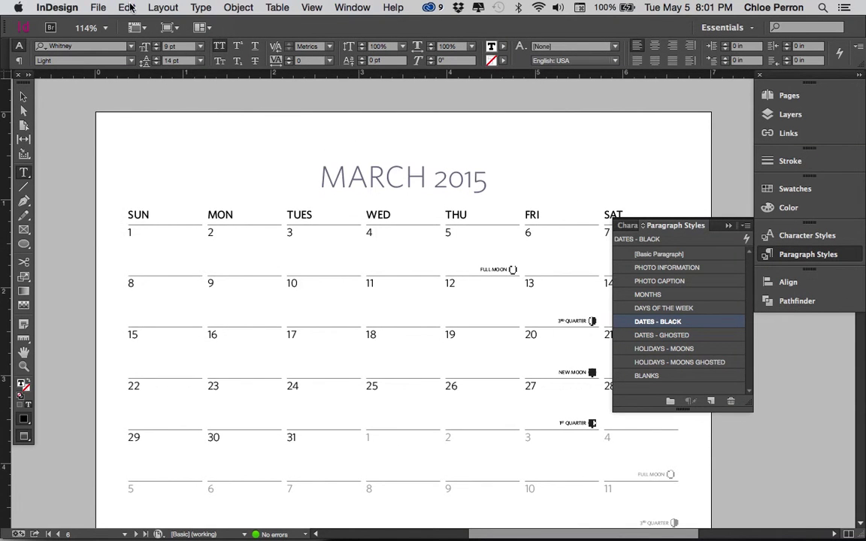
click(98, 7)
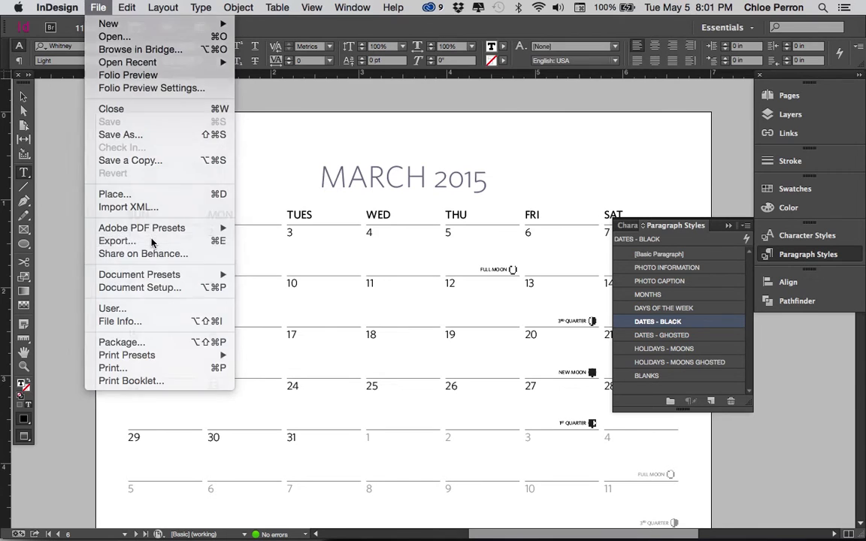
click(151, 242)
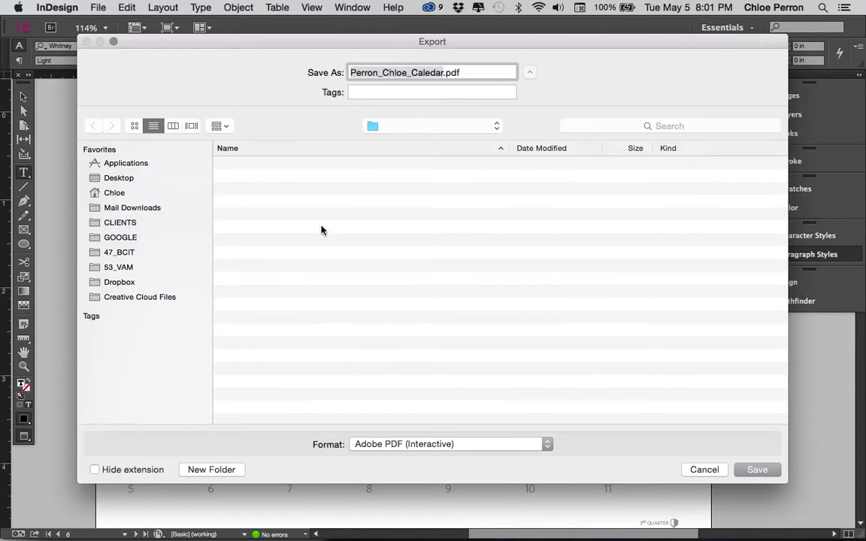
click(475, 445)
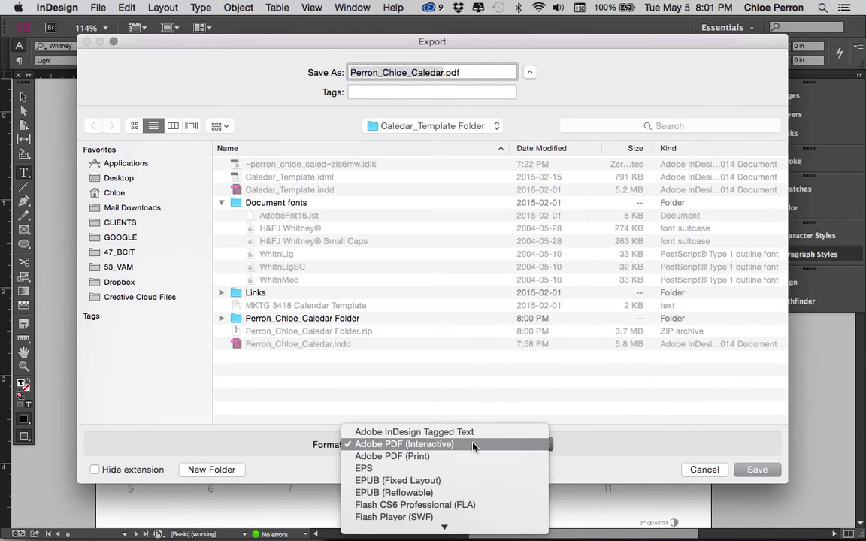
click(466, 456)
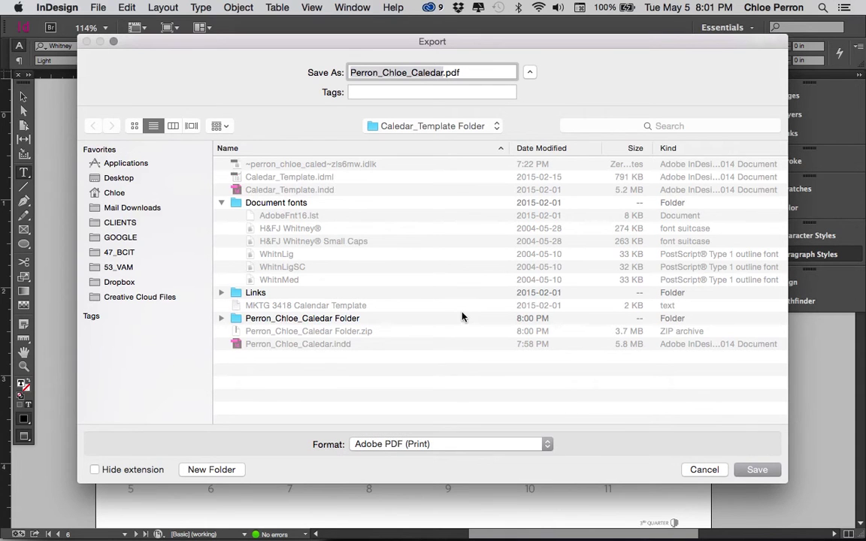
click(757, 469)
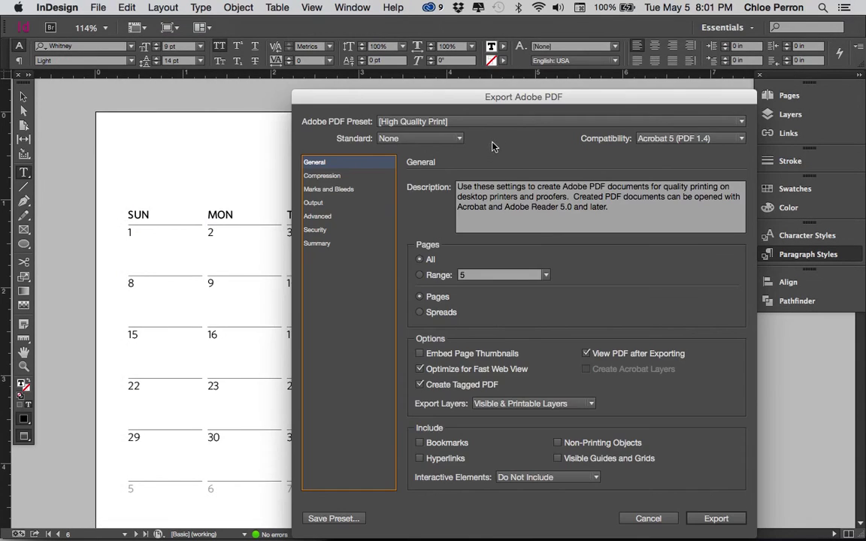
Export the PDF with the PDF/X-1a:2001 preset, all printer's marks and the document bleed settings.
click(481, 123)
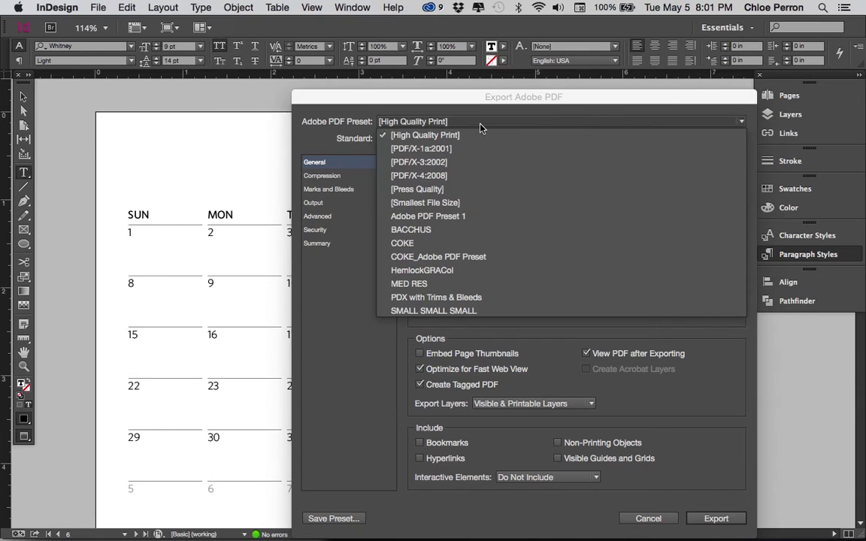
click(475, 146)
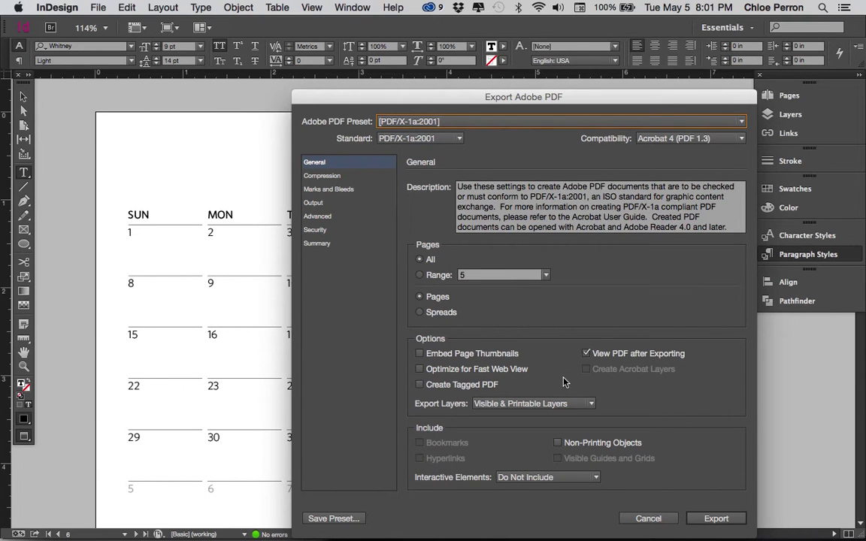
click(329, 190)
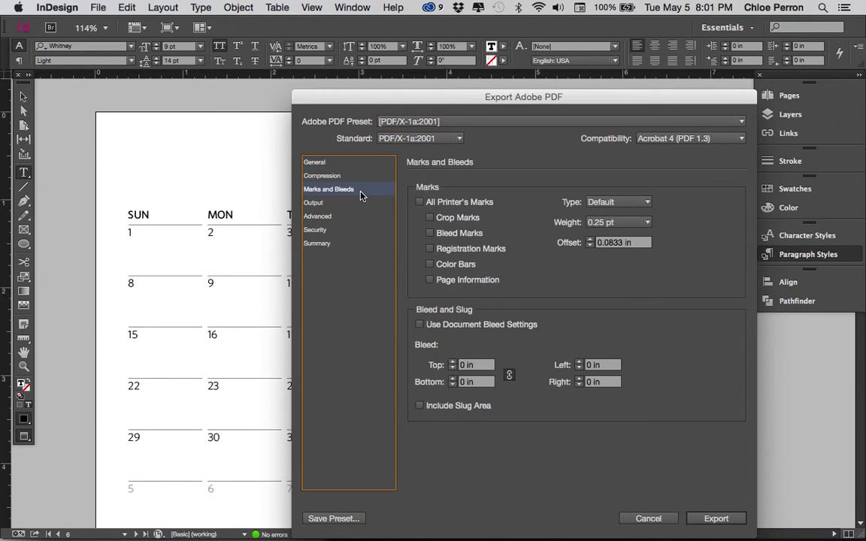
click(418, 203)
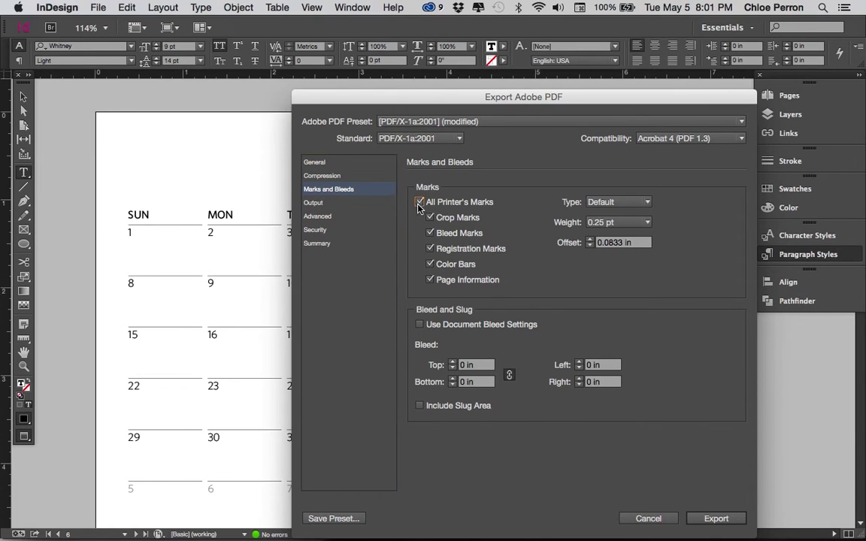
click(418, 324)
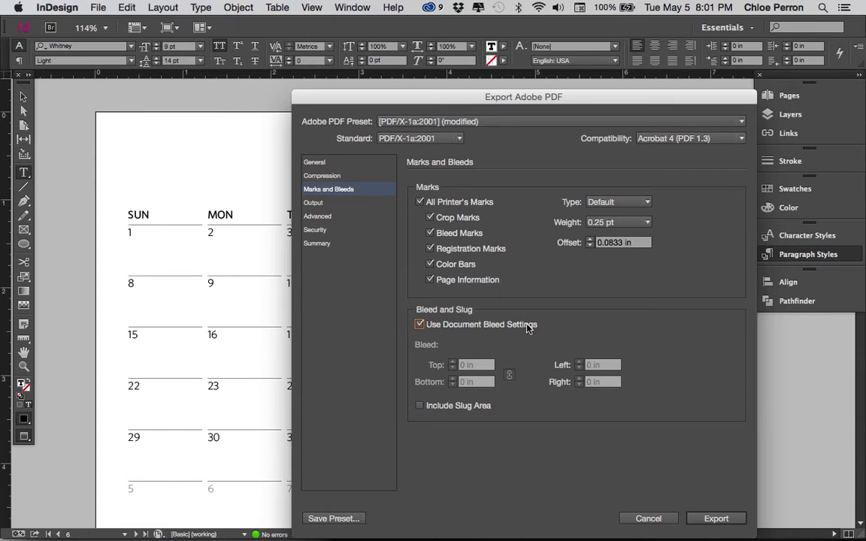
click(715, 518)
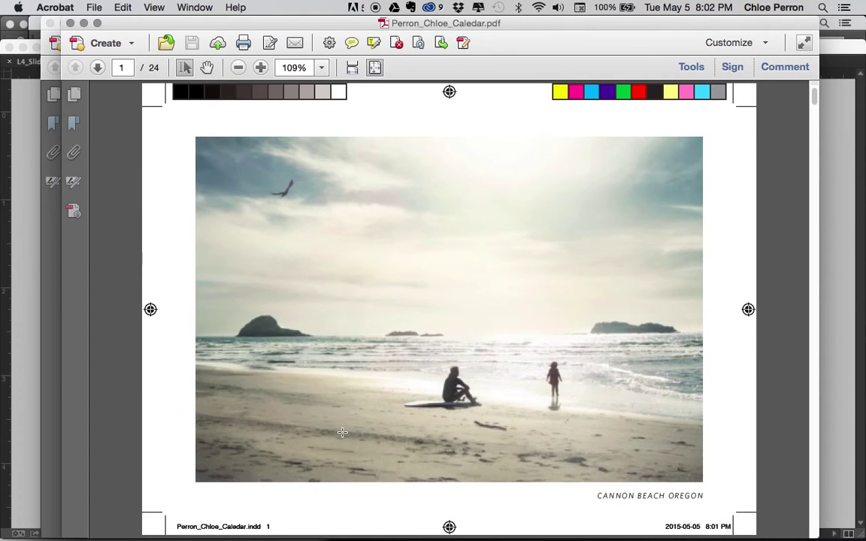
Page forward through the exported calendar PDF as far as June 2015 to check its pages and printer's marks.
click(97, 68)
click(97, 68)
click(98, 68)
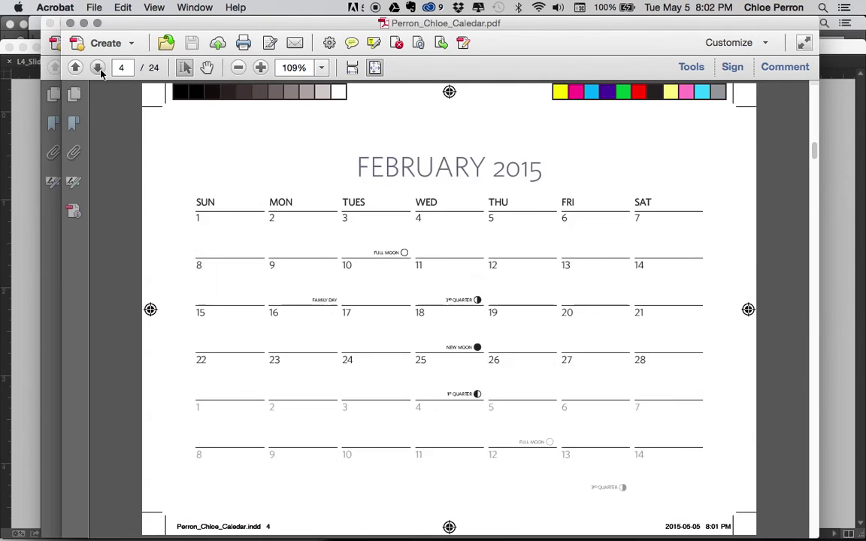
click(98, 68)
click(98, 68)
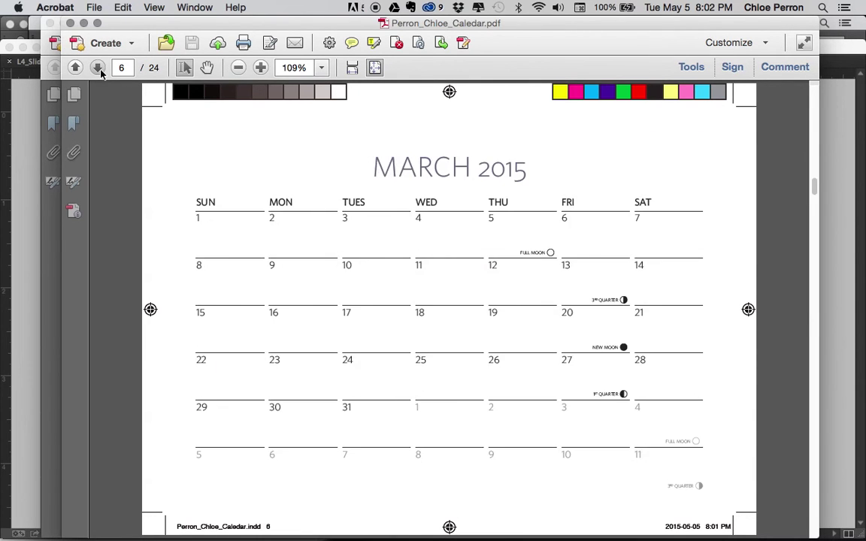
click(98, 68)
click(98, 68)
click(98, 69)
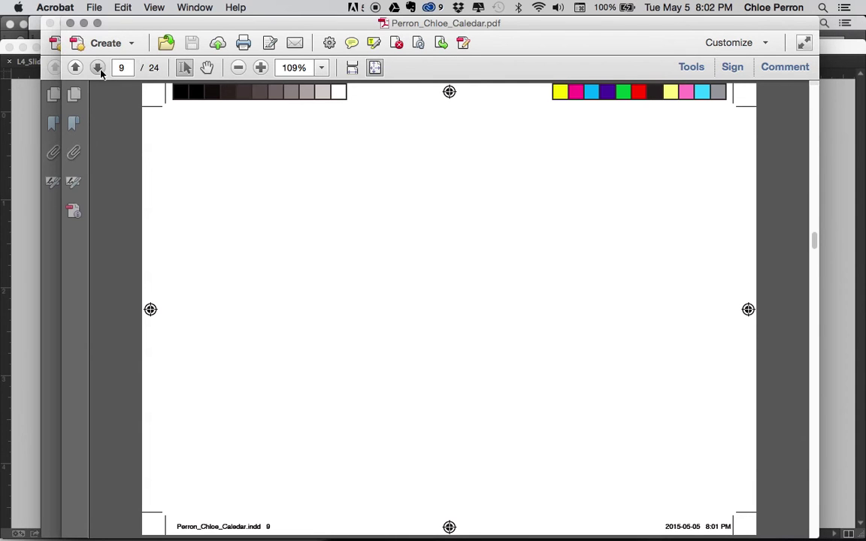
click(98, 68)
click(98, 68)
click(97, 68)
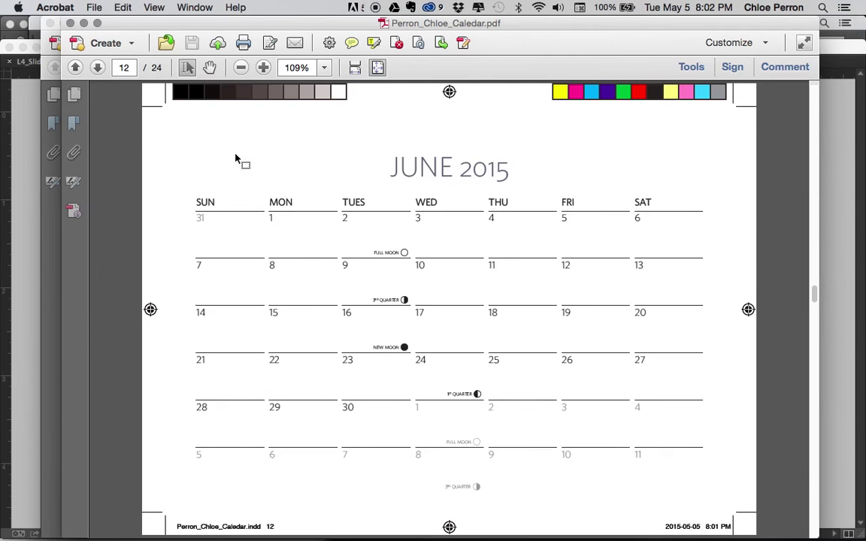
Page back through the exported calendar PDF to its first page, the Cannon Beach Oregon photo.
click(76, 68)
click(76, 67)
click(76, 67)
click(76, 68)
click(76, 68)
click(76, 68)
click(76, 67)
click(76, 68)
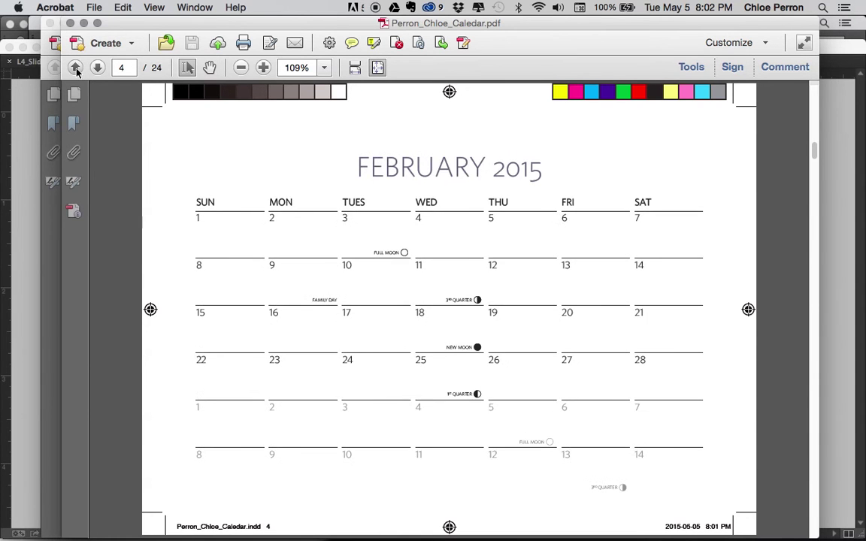
click(76, 67)
click(76, 68)
click(76, 68)
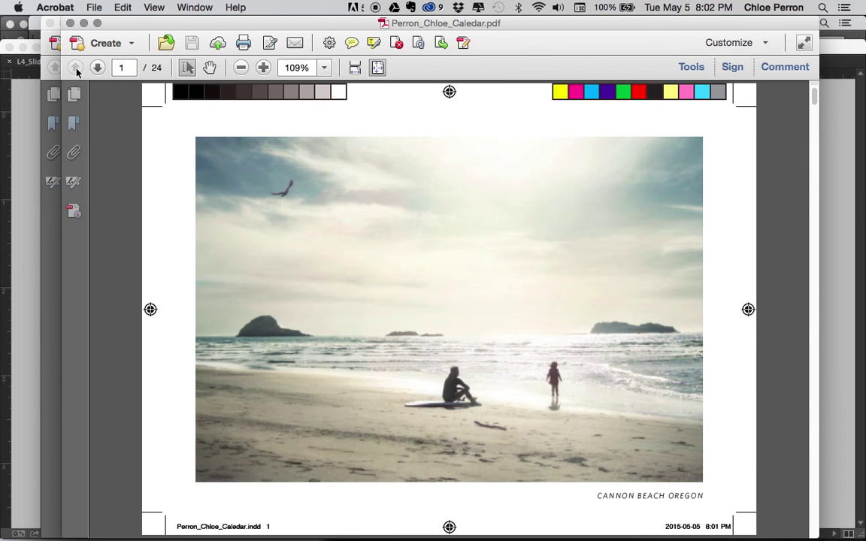
Switch to QuickTime Player, showing the 7_PARAGRAPH STYLES video.
key(super+Tab)
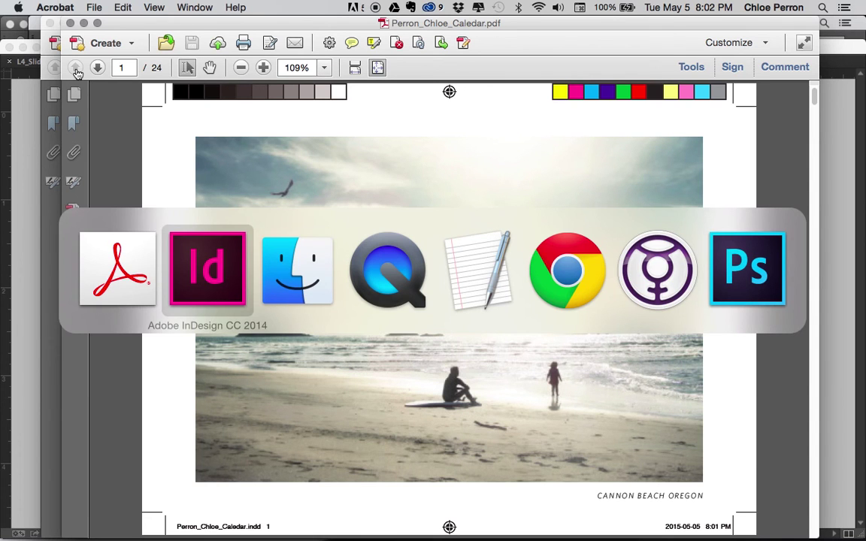
key(super+Tab)
key(super+Tab)
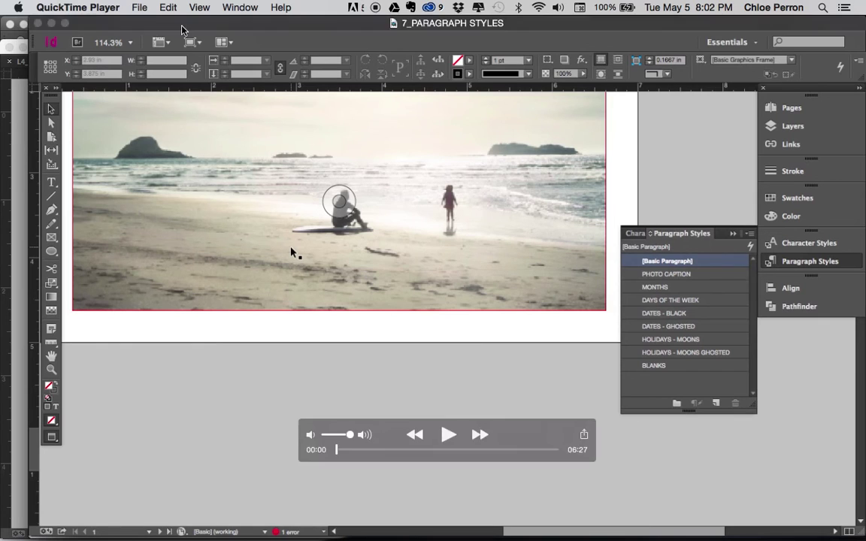